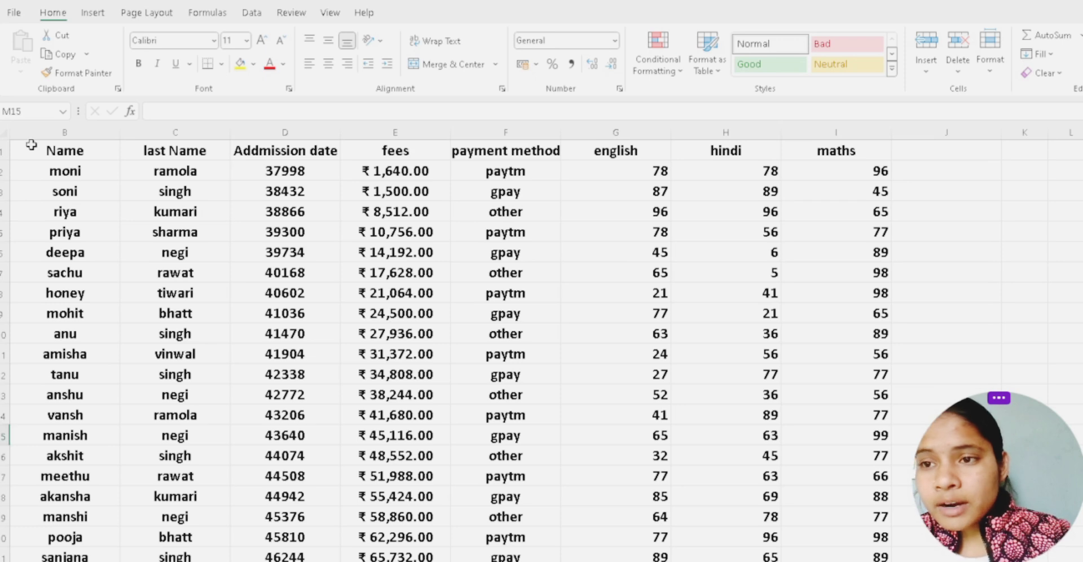
Step: Highlight cells in the Name and last Name columns containing the surname in C3, using Green Fill with Dark Green Text
left_click_drag(34, 151, 192, 555)
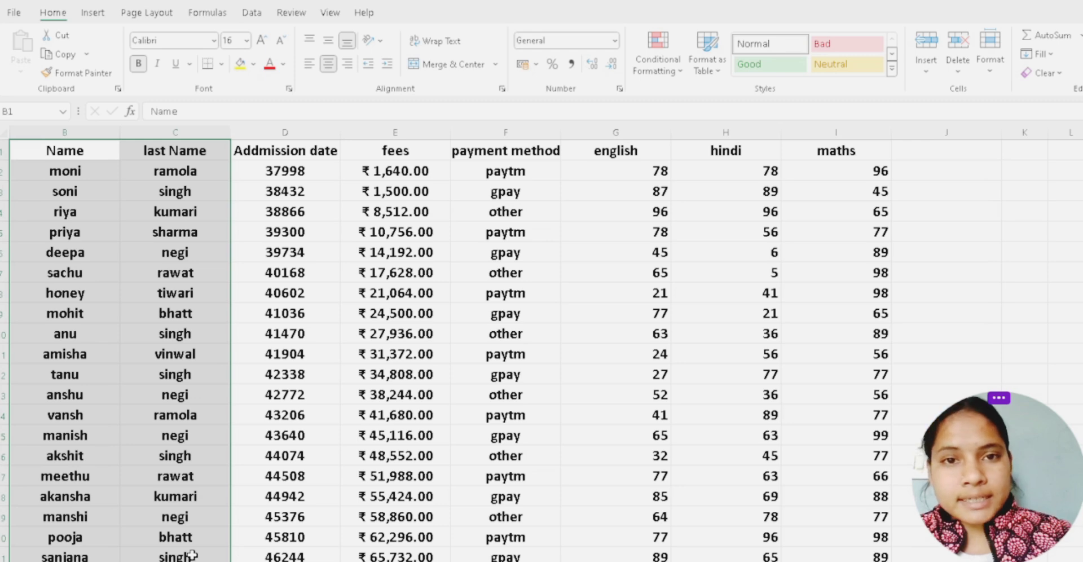
left_click(674, 80)
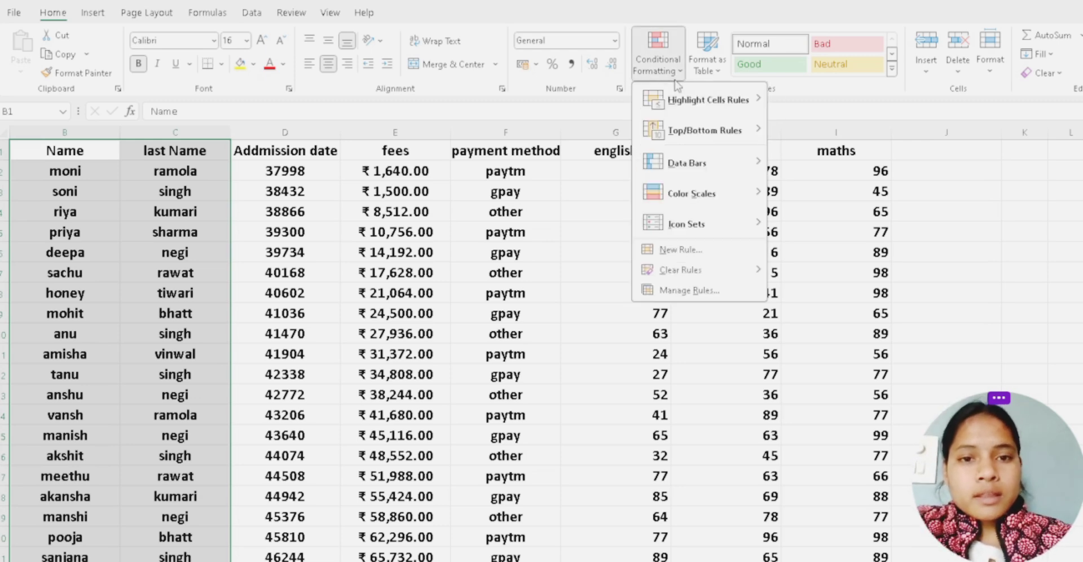
mouse_move(742, 101)
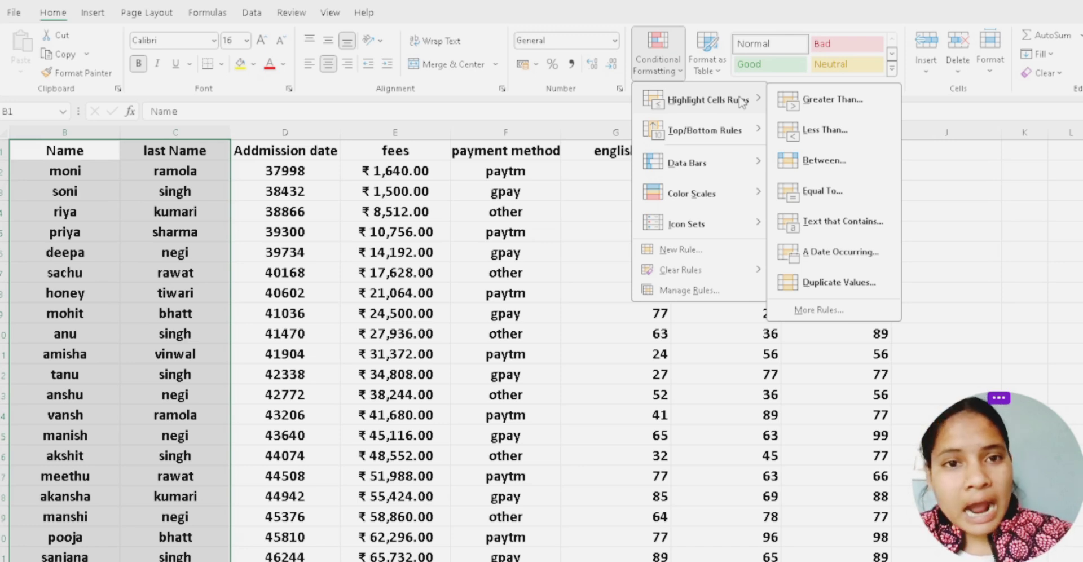
left_click(810, 232)
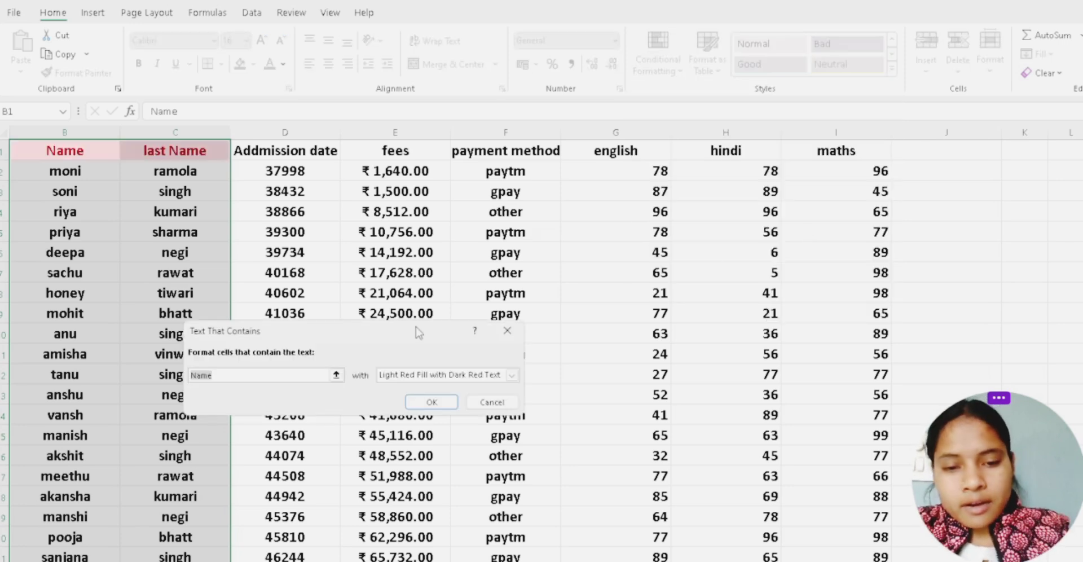
type("singh")
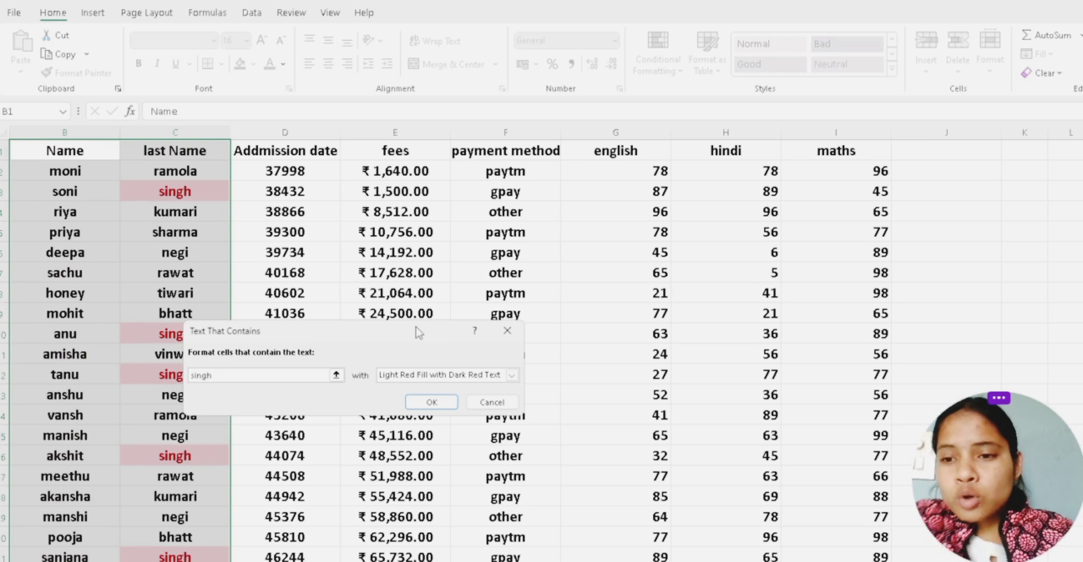
left_click(512, 377)
left_click(492, 407)
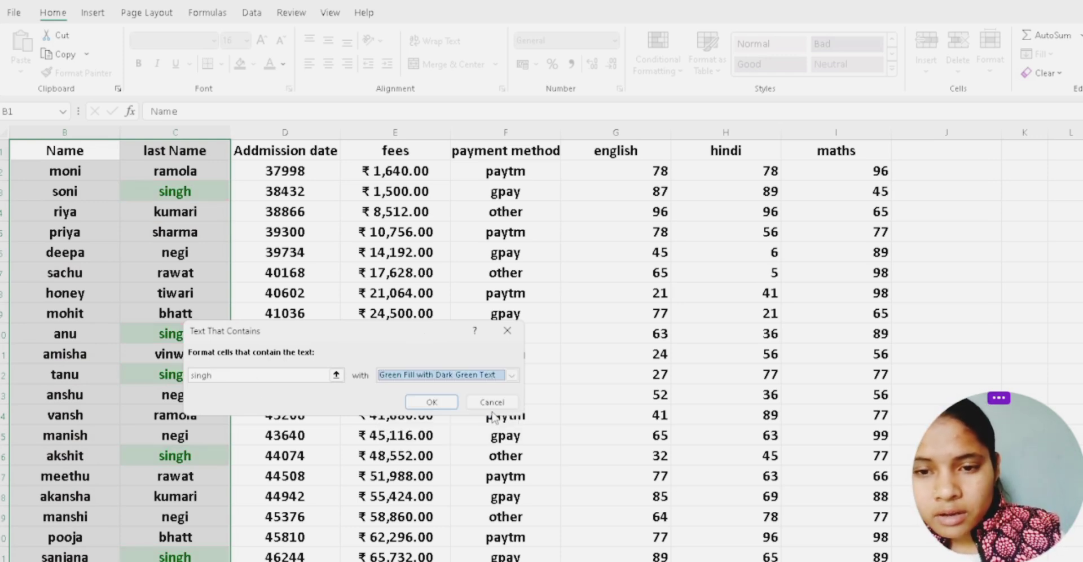
left_click(435, 402)
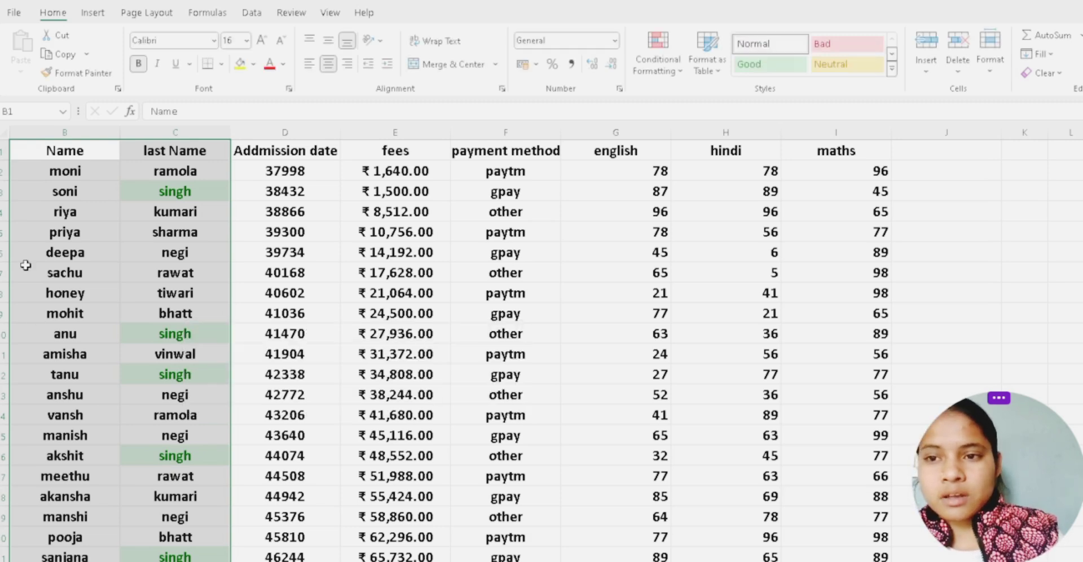
left_click(163, 212)
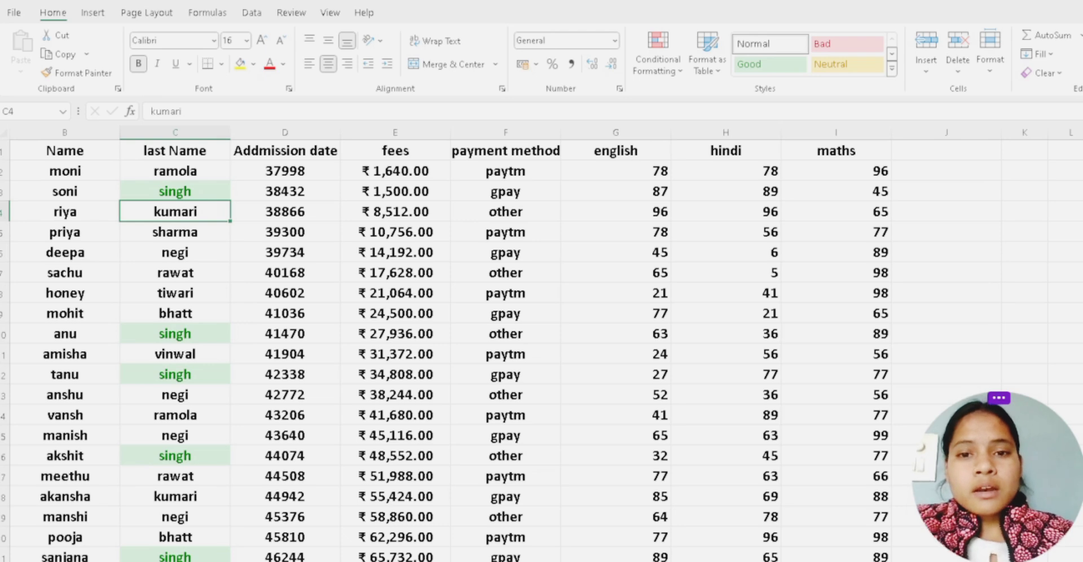
Step: Highlight values greater than 90 in the english, hindi and maths columns with Light Red Fill with Dark Red Text
left_click_drag(595, 150, 835, 550)
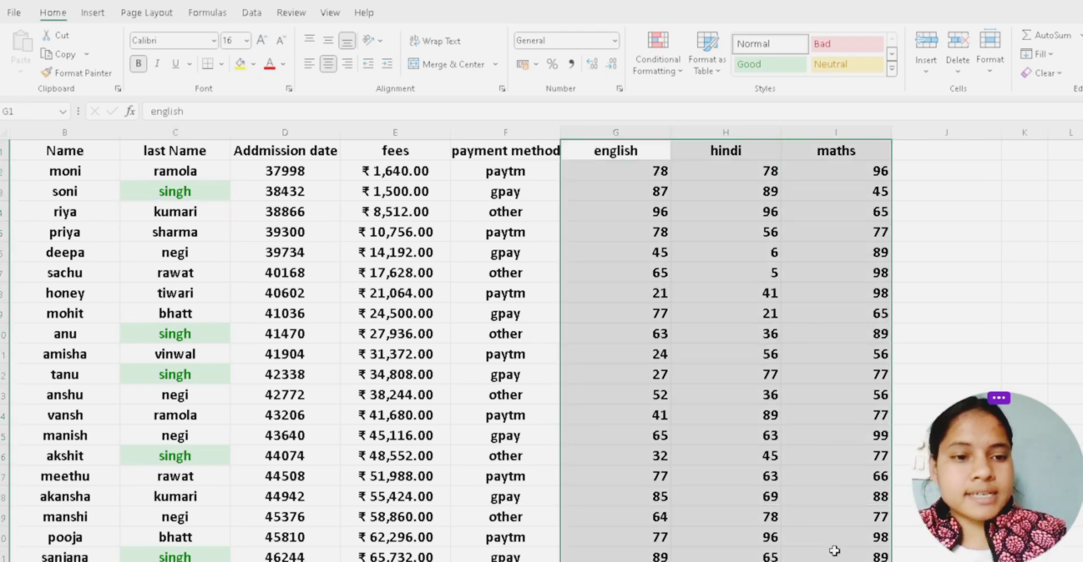
left_click(681, 67)
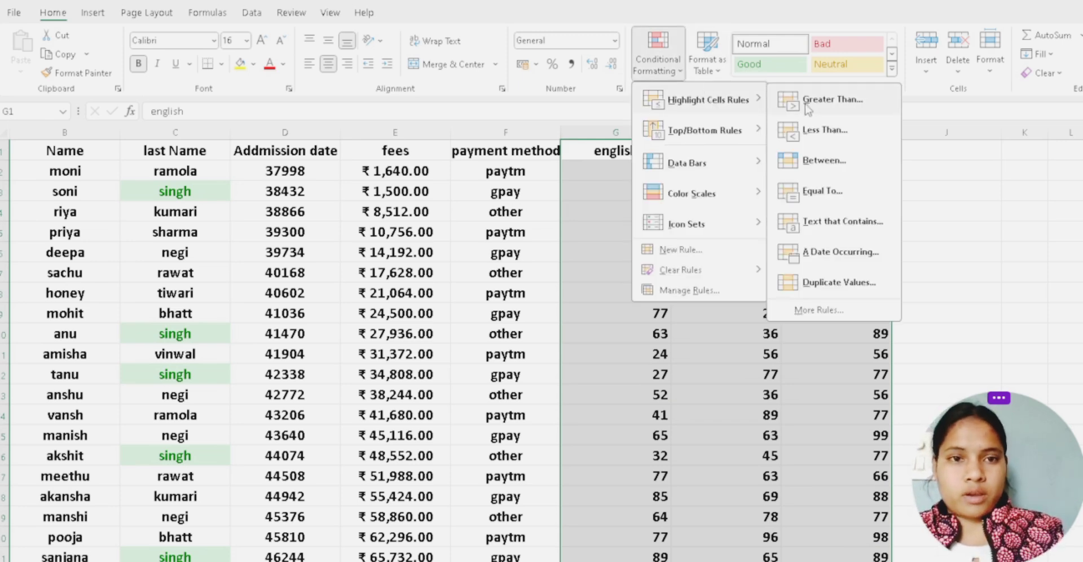
left_click(825, 107)
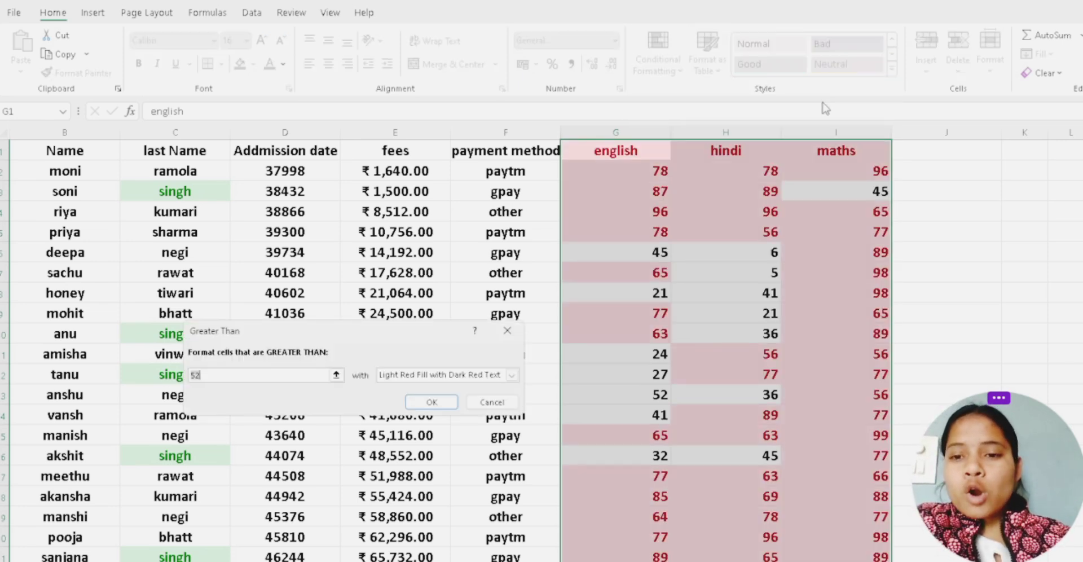
key("BackSpace")
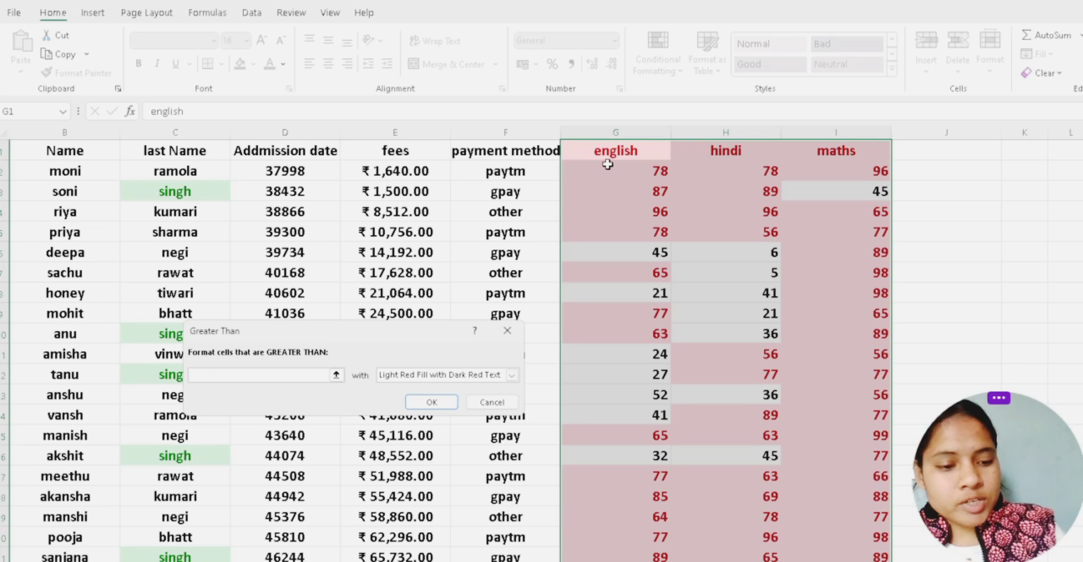
type("90")
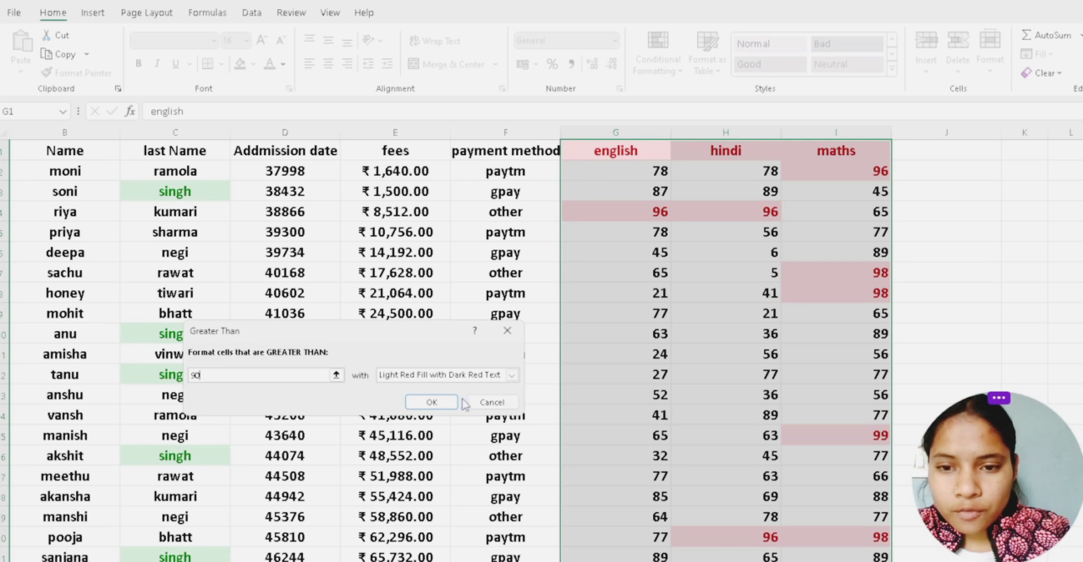
left_click(435, 401)
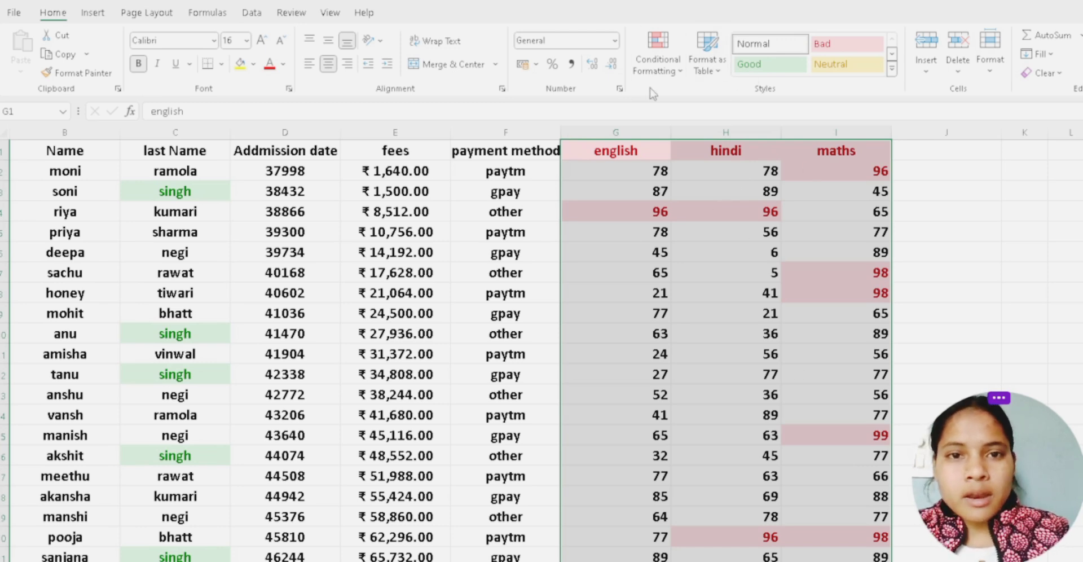
Step: Highlight values less than 50 in the english, hindi and maths columns with Green Fill with Dark Green Text
left_click(684, 80)
mouse_move(710, 100)
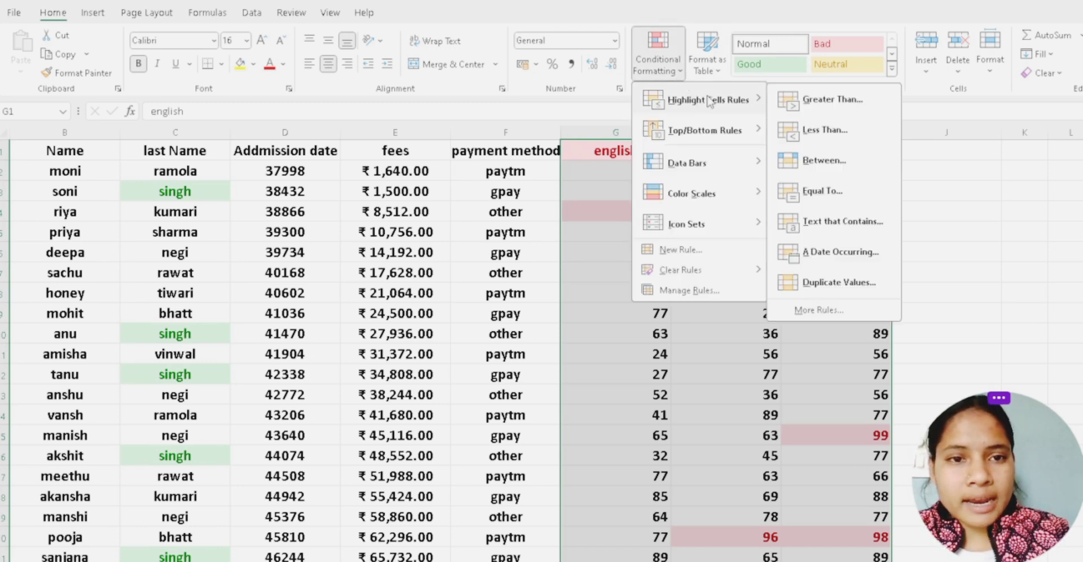
left_click(811, 135)
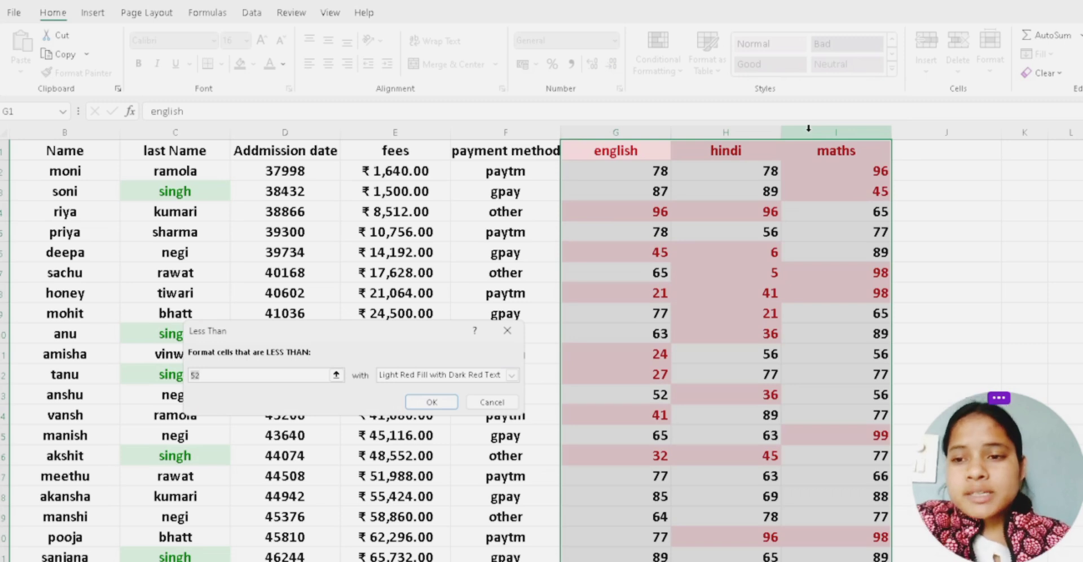
key("BackSpace")
type("50")
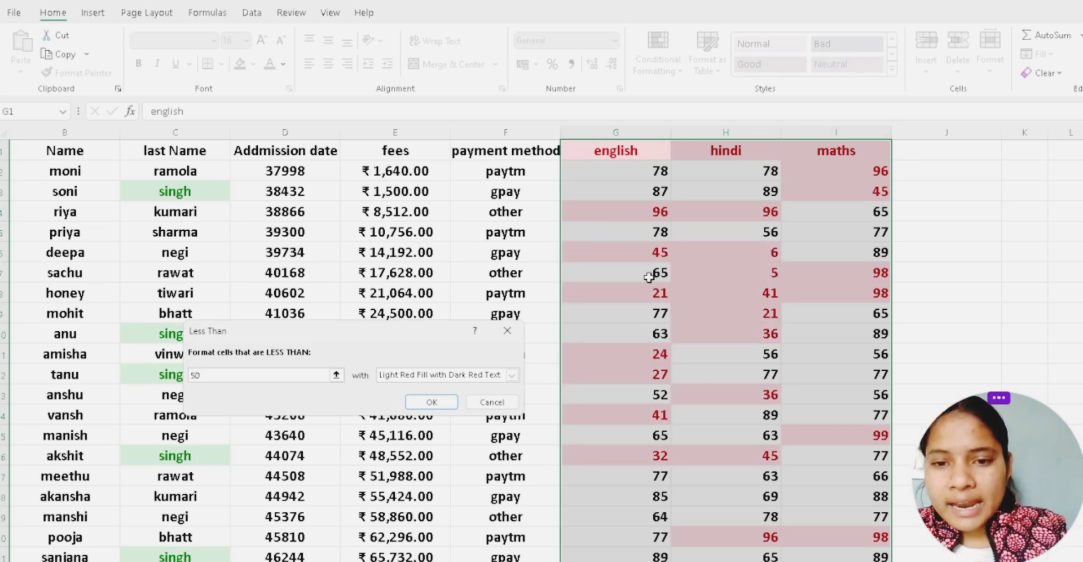
left_click(512, 375)
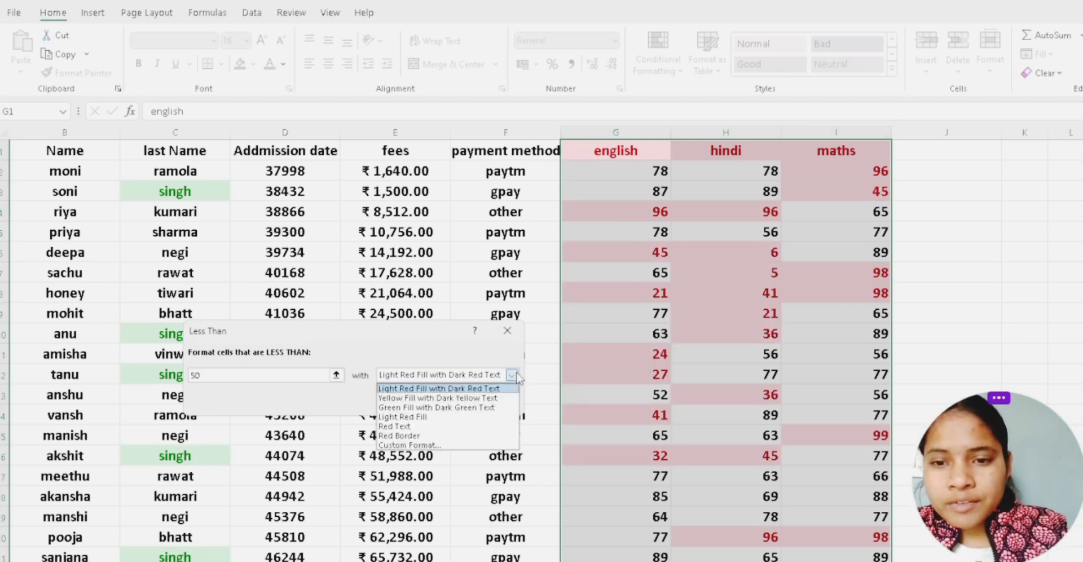
left_click(505, 407)
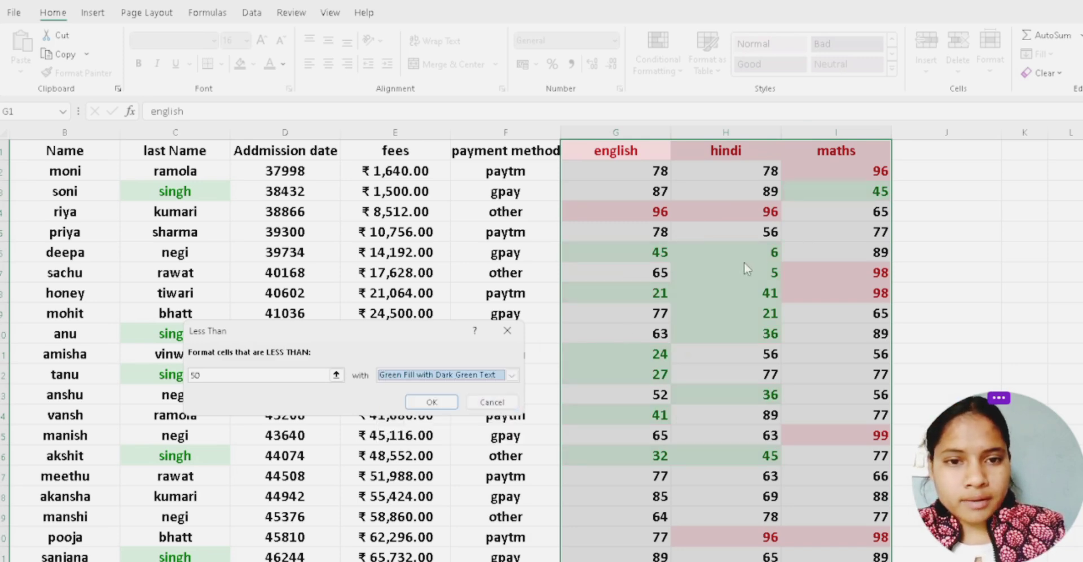
left_click(446, 403)
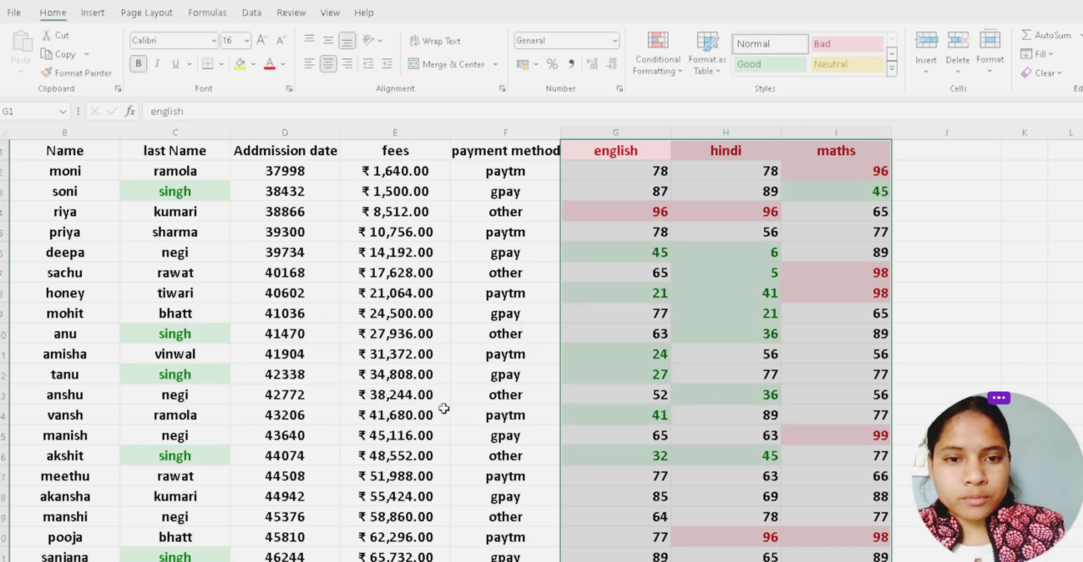
left_click(724, 256)
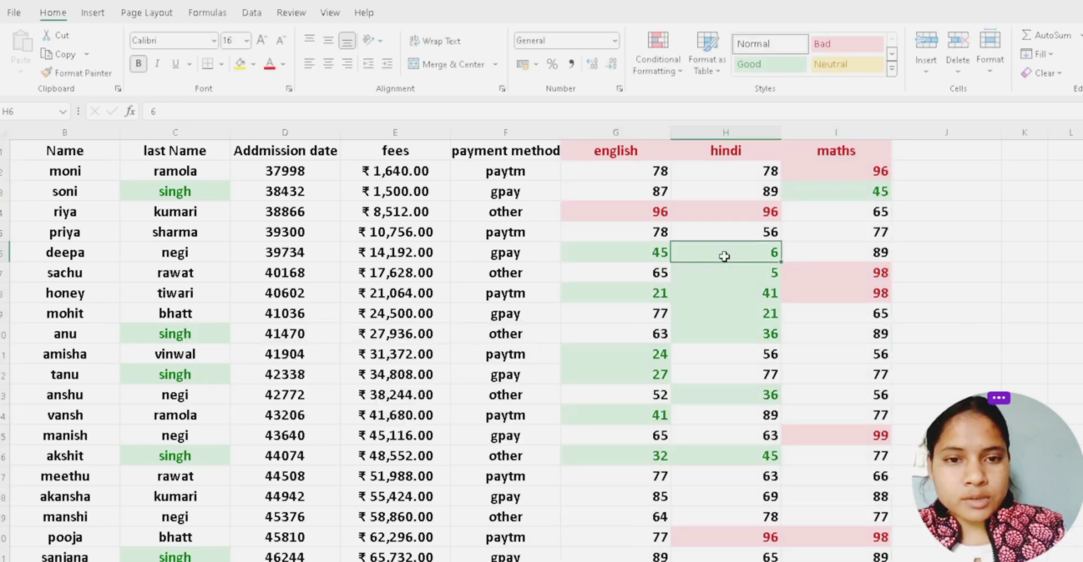
left_click(729, 288)
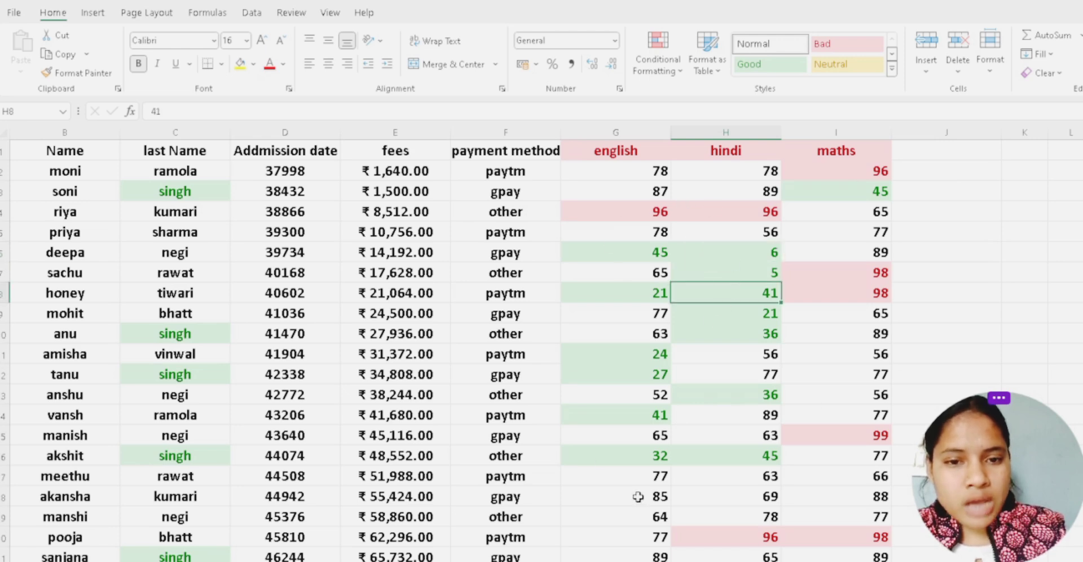
Step: Clear all formats from the english, hindi and maths columns, including their headers
left_click(572, 147)
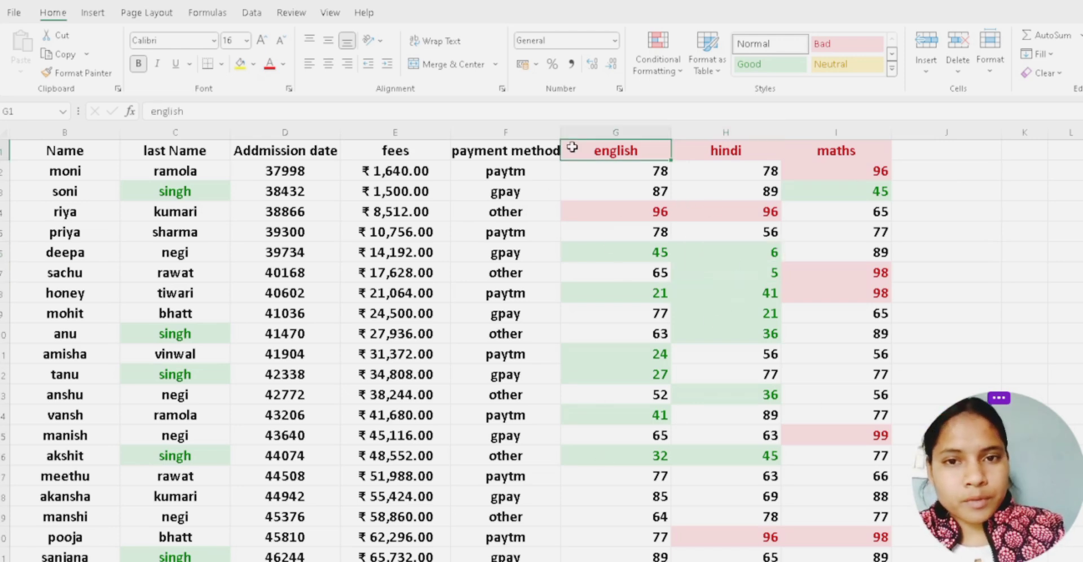
left_click_drag(572, 147, 835, 554)
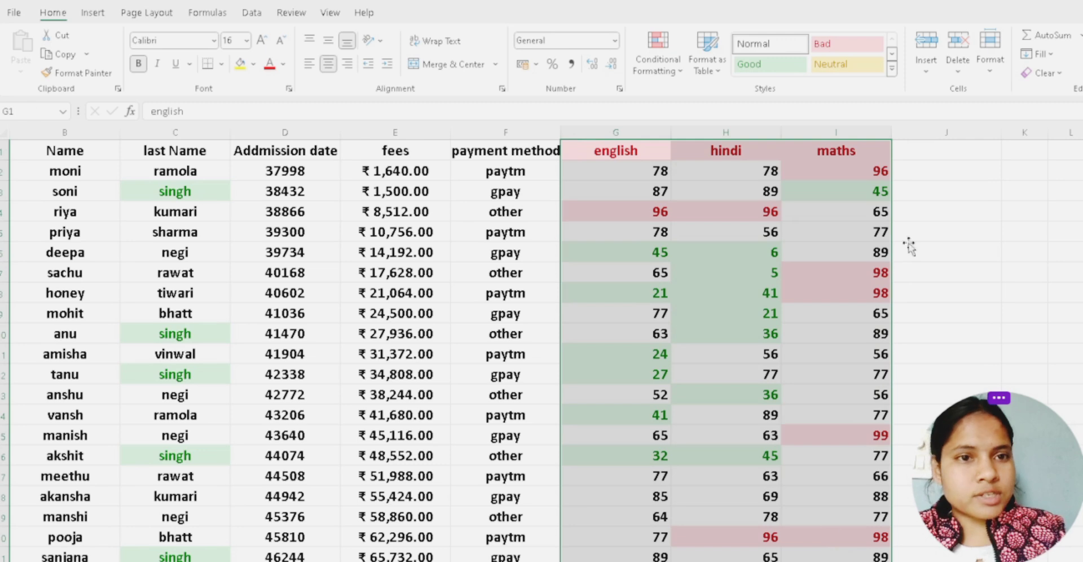
left_click(1064, 74)
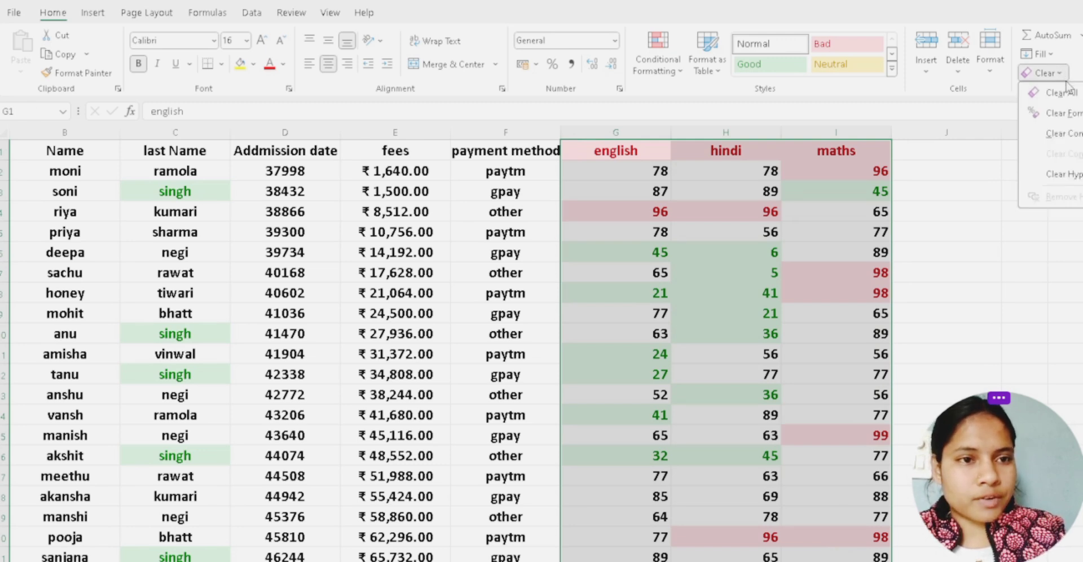
left_click(1068, 114)
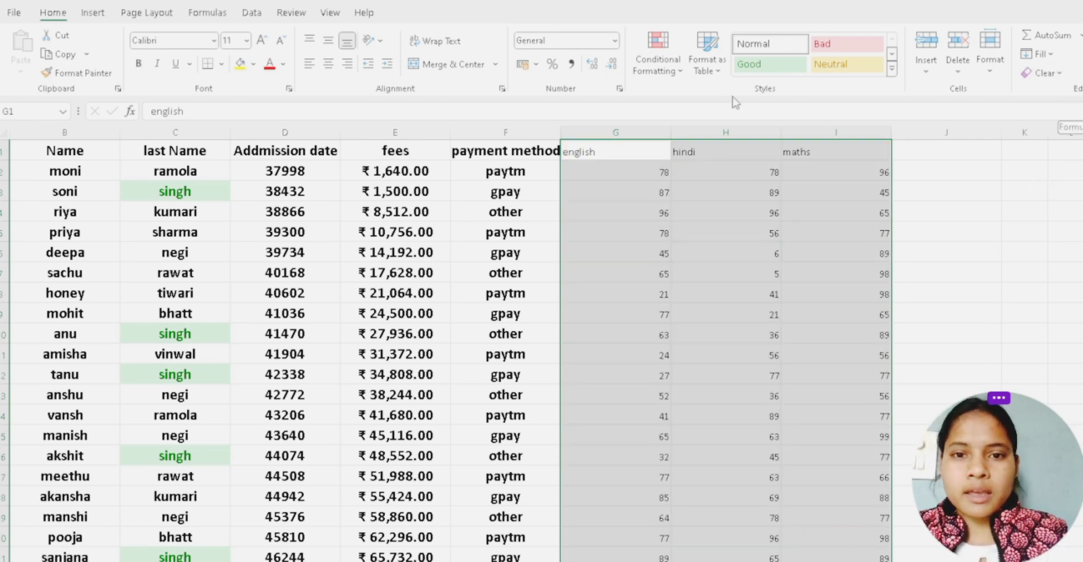
Step: Format the english, hindi and maths columns as bold, font size 16 and centre-aligned
left_click(139, 64)
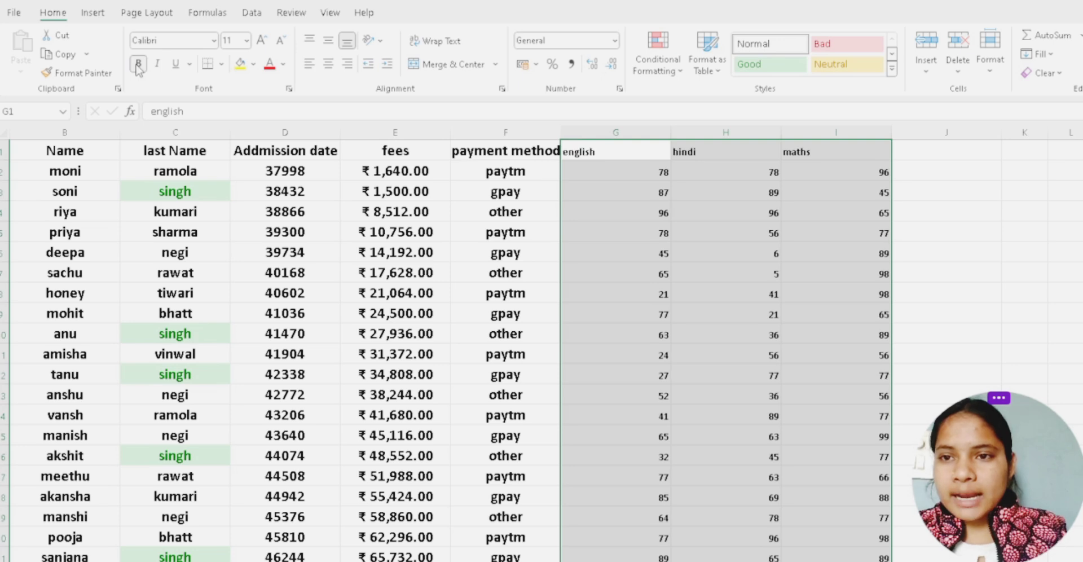
left_click(263, 40)
left_click(263, 41)
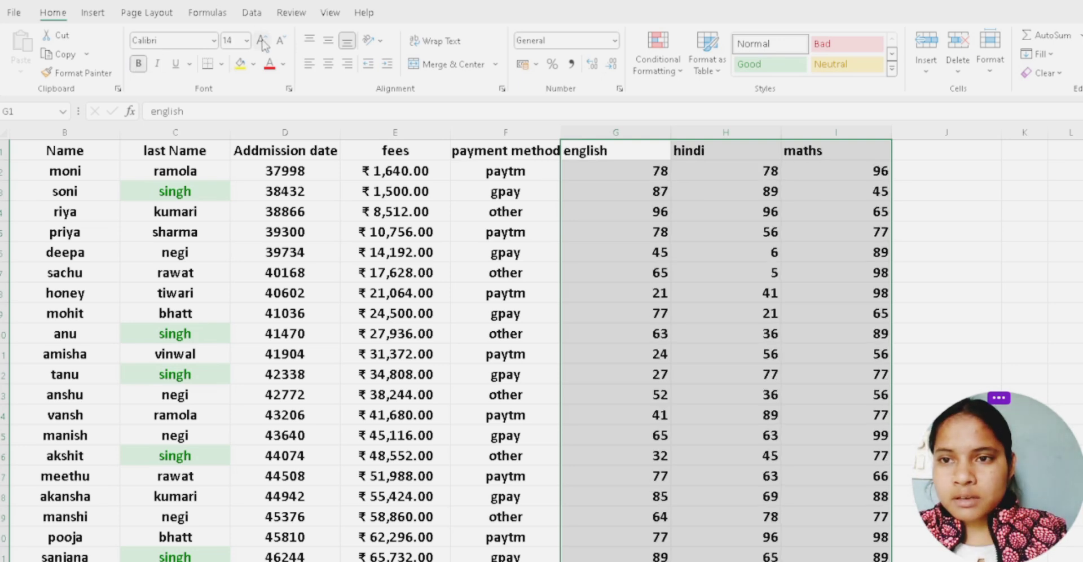
left_click(263, 40)
left_click(263, 41)
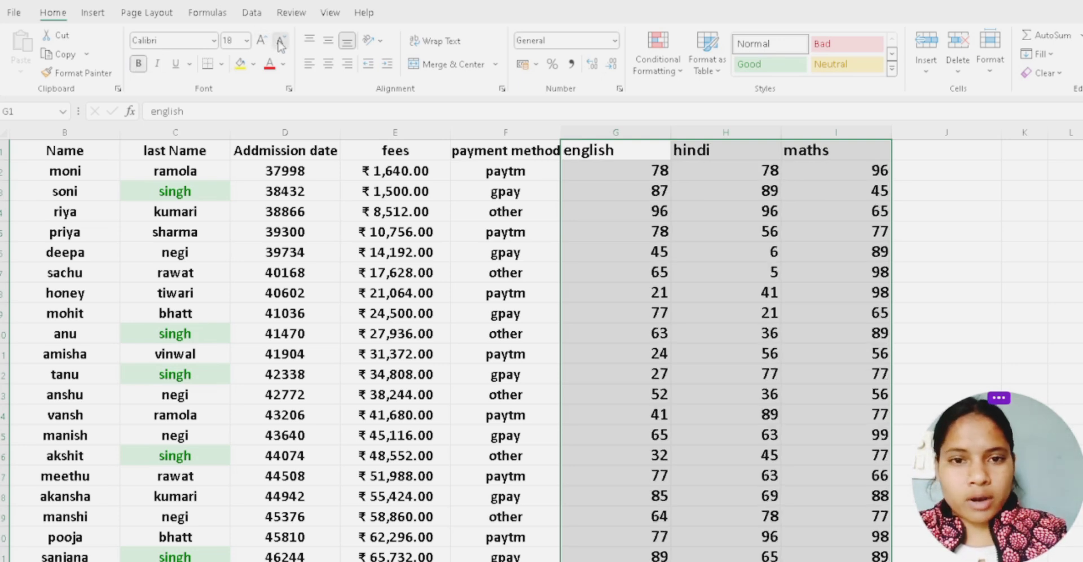
left_click(280, 40)
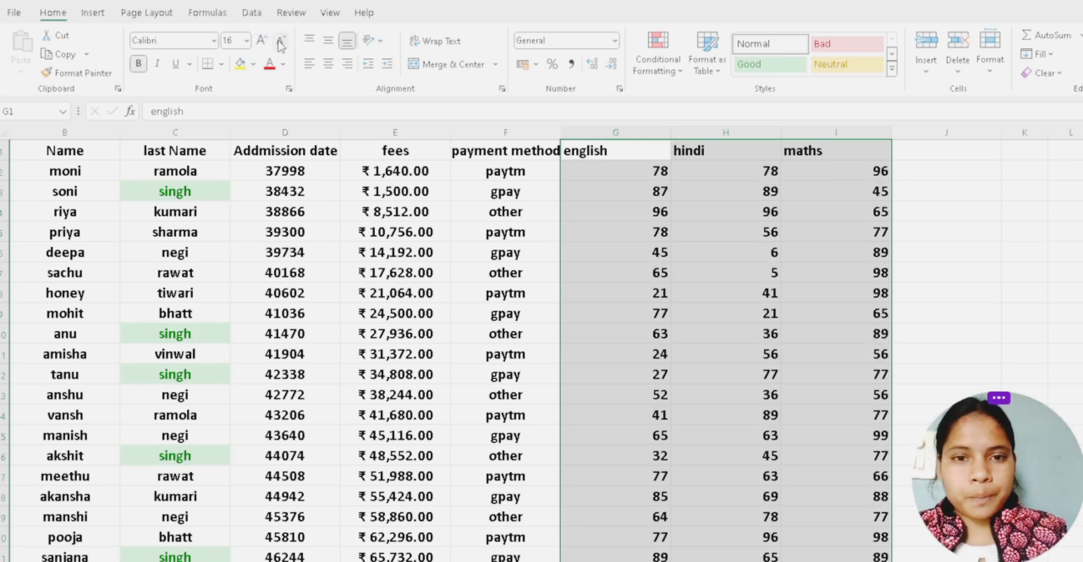
left_click(328, 63)
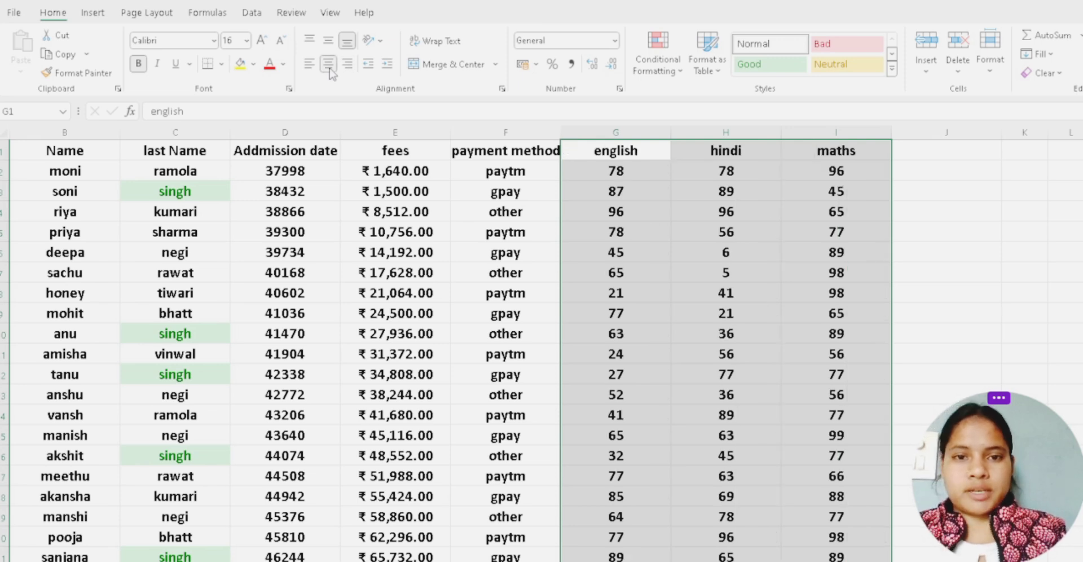
Step: Highlight values between 50 and 70 in the english, hindi and maths columns with Yellow Fill with Dark Yellow Text
left_click(683, 70)
mouse_move(722, 104)
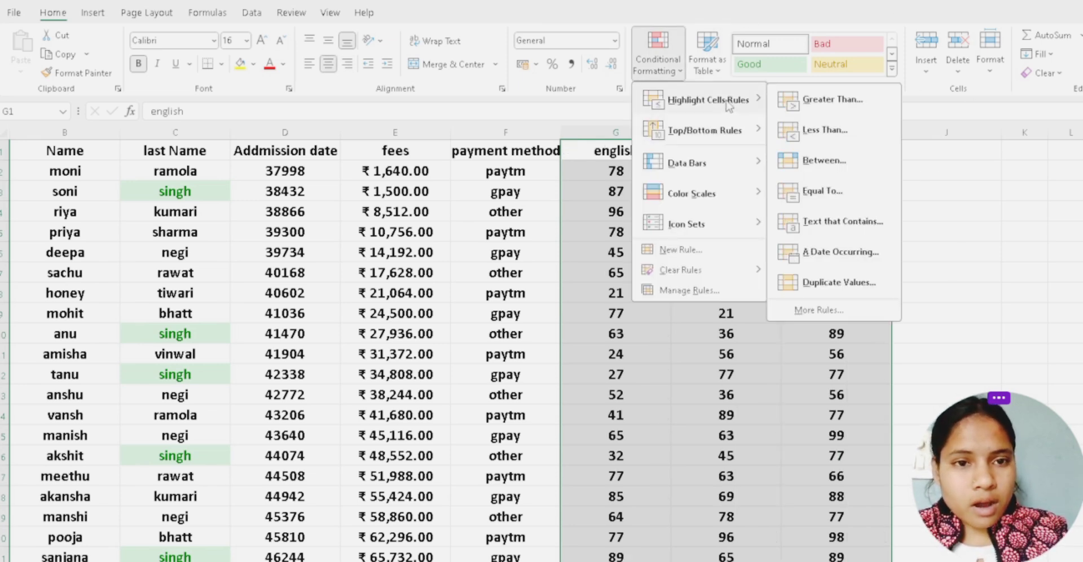
left_click(807, 162)
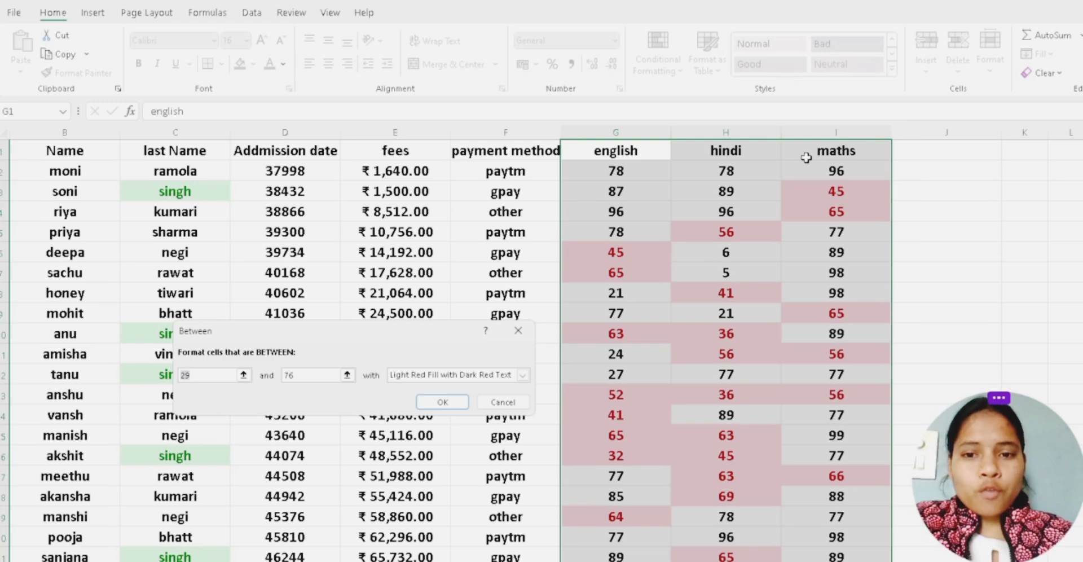
key("BackSpace")
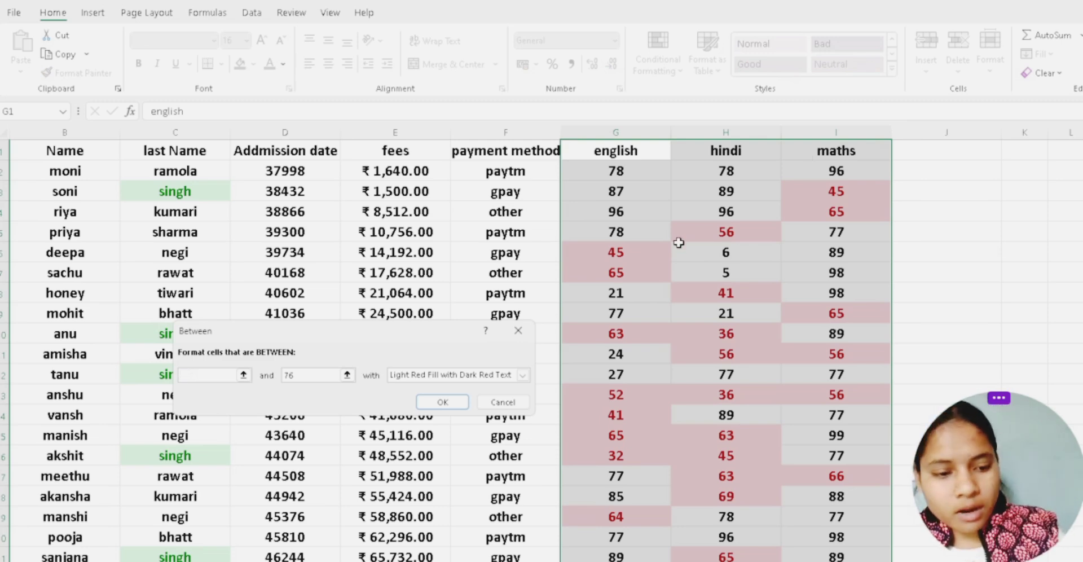
type("50")
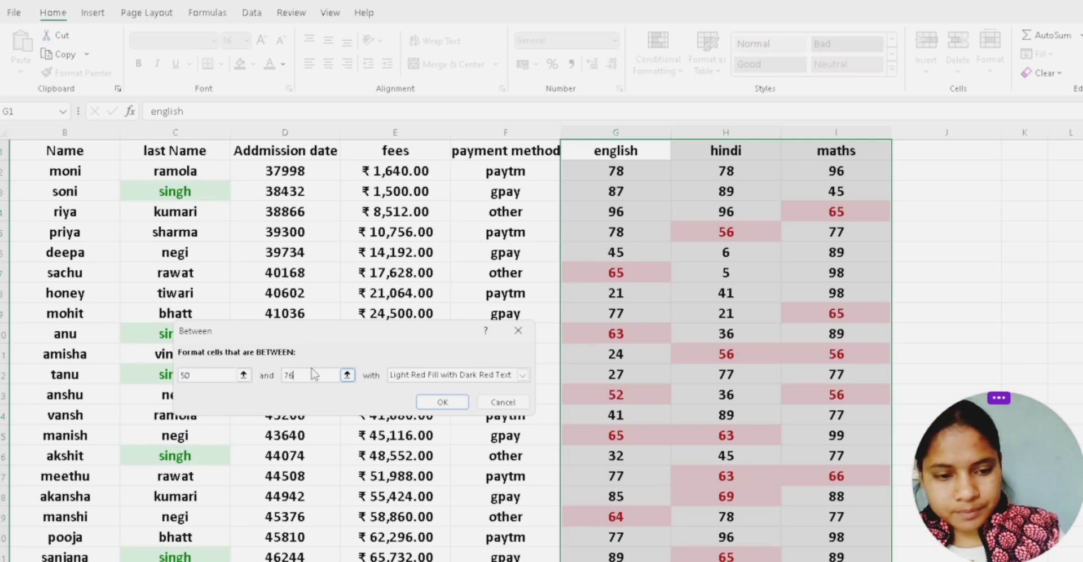
key("BackSpace")
type("70")
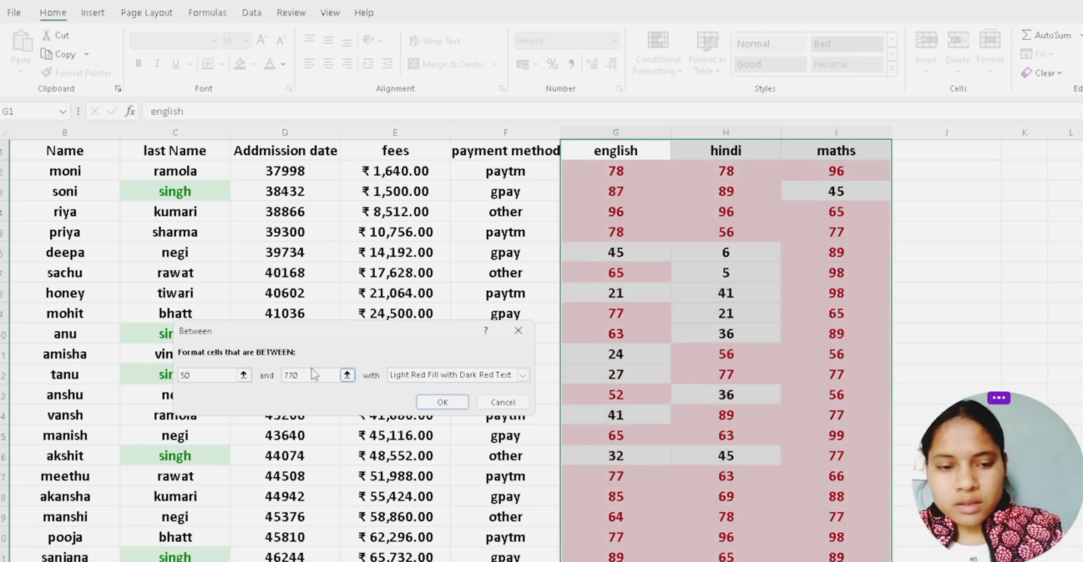
key("BackSpace")
key("BackSpace")
type("0")
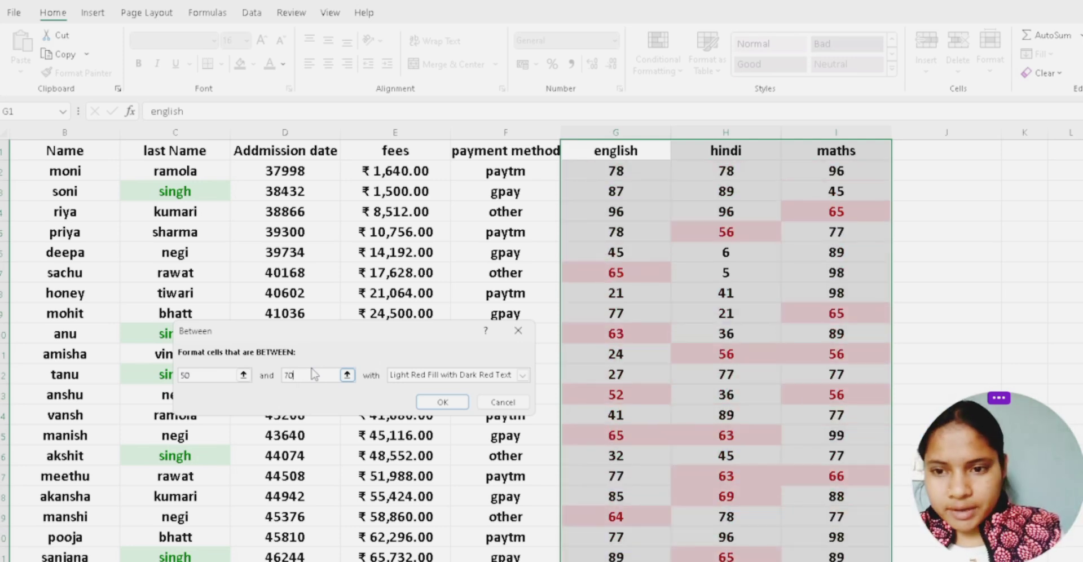
left_click(523, 376)
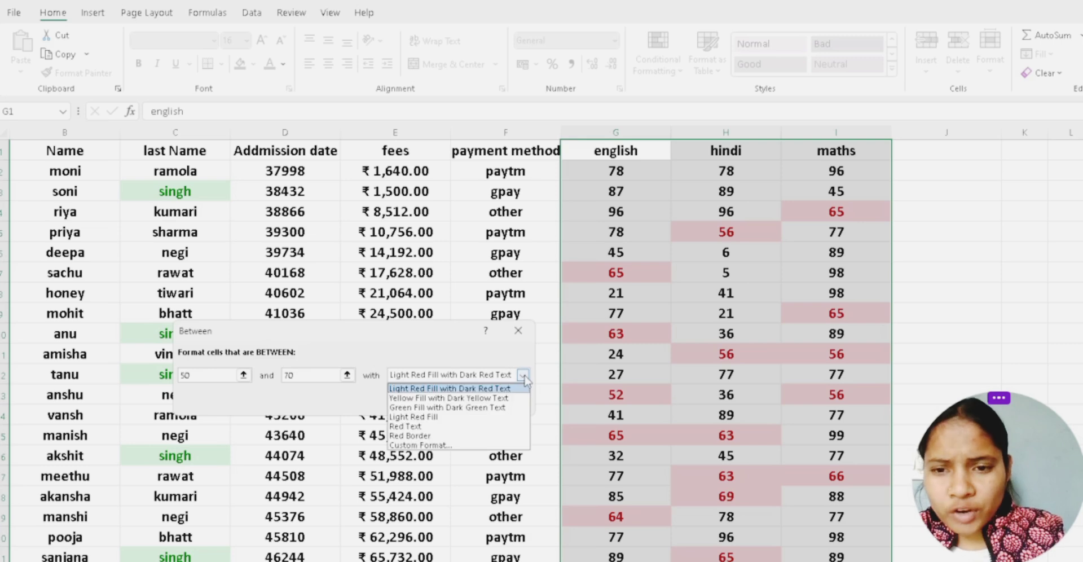
left_click(511, 398)
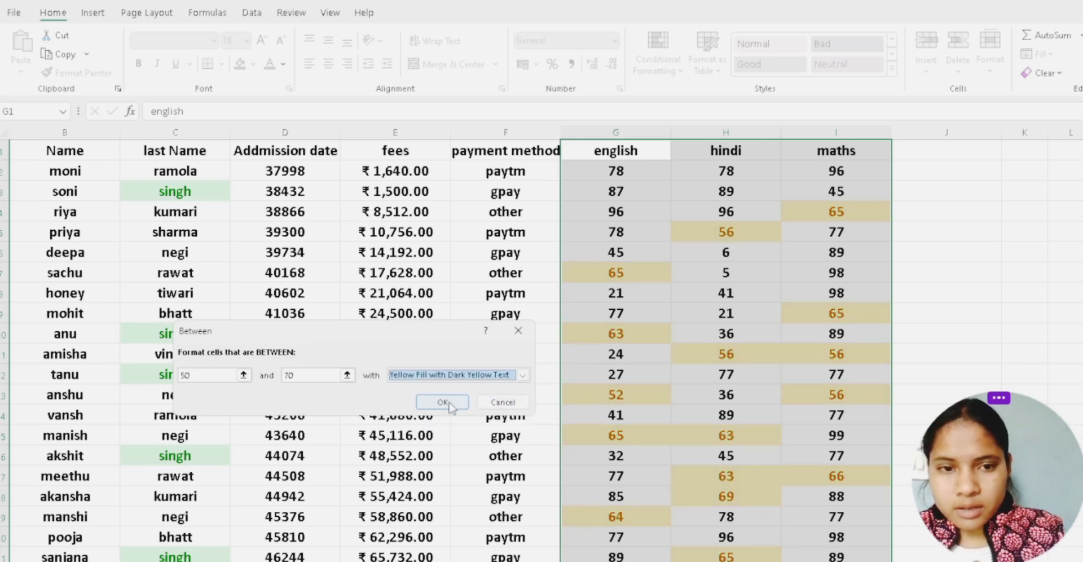
left_click(449, 401)
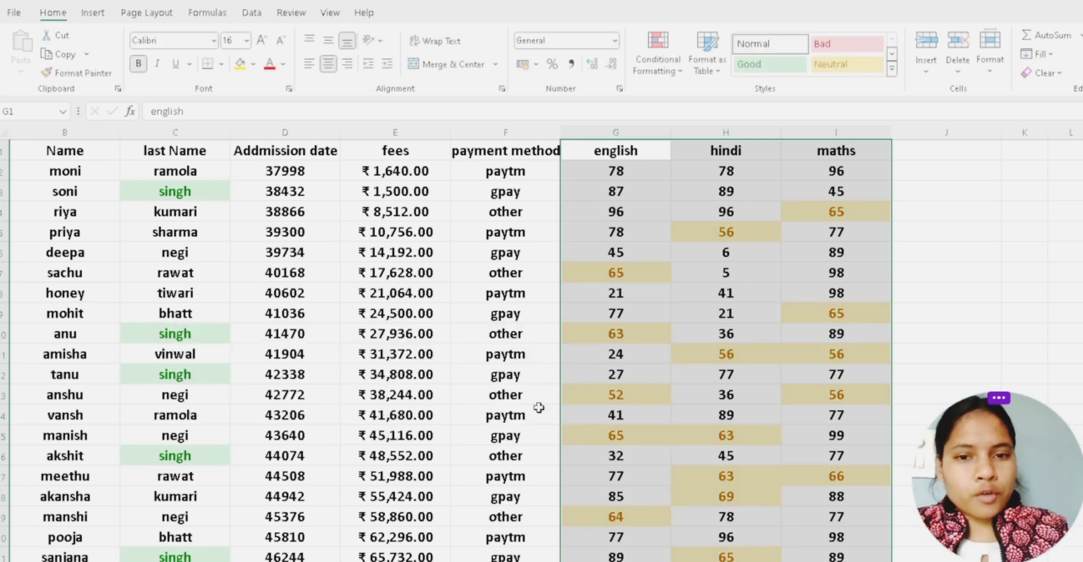
left_click(642, 276)
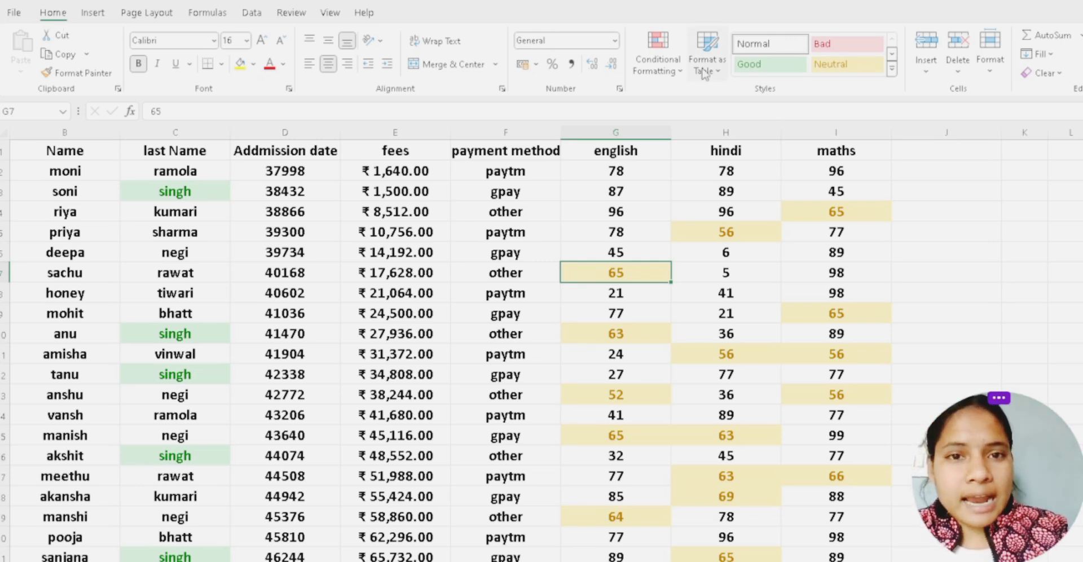
Step: Show the available Highlight Cells Rules and Top/Bottom Rules for conditional formatting
left_click(682, 70)
mouse_move(721, 99)
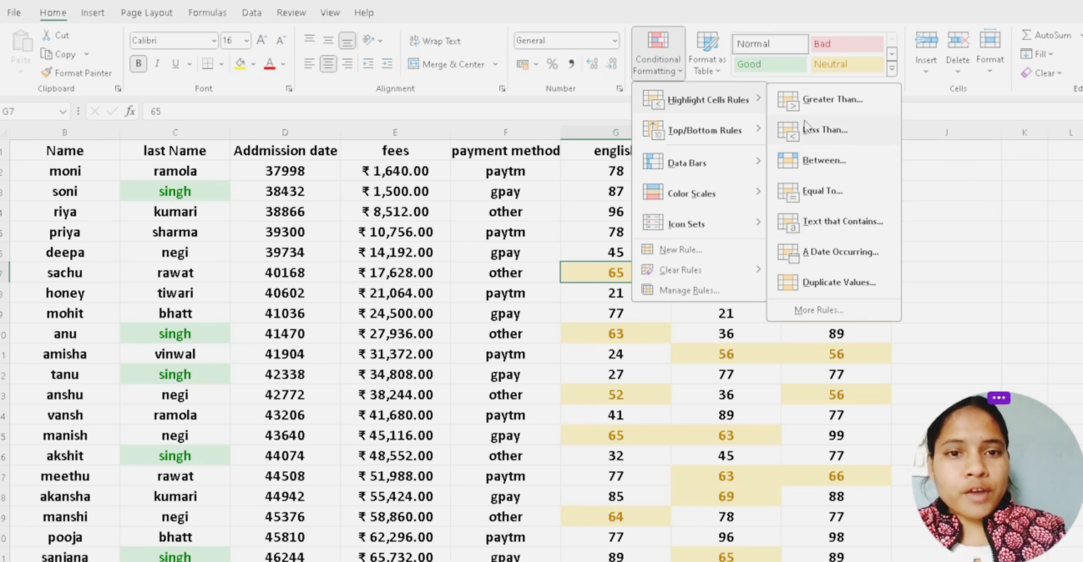
mouse_move(736, 135)
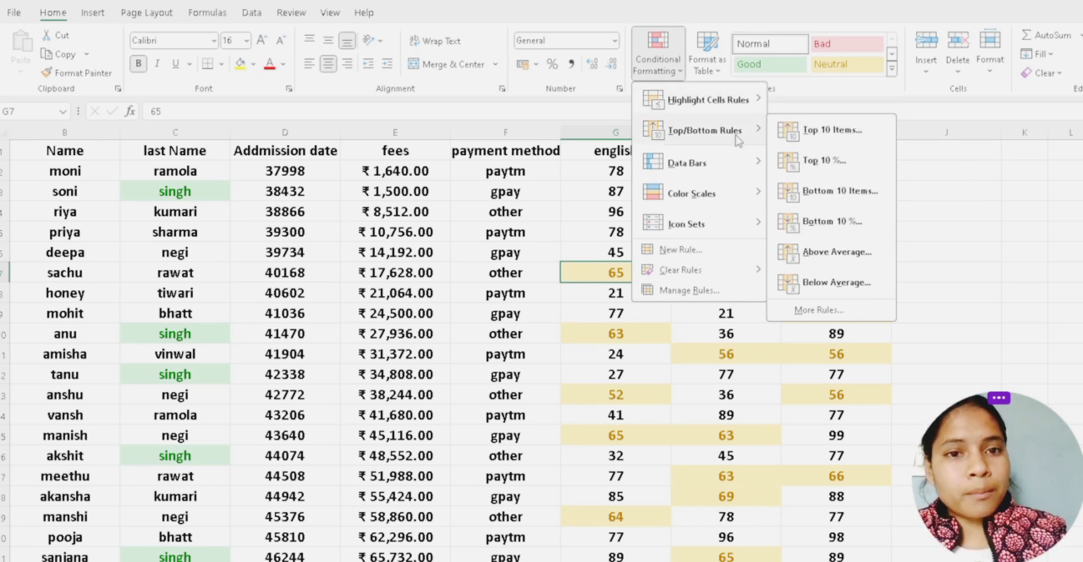